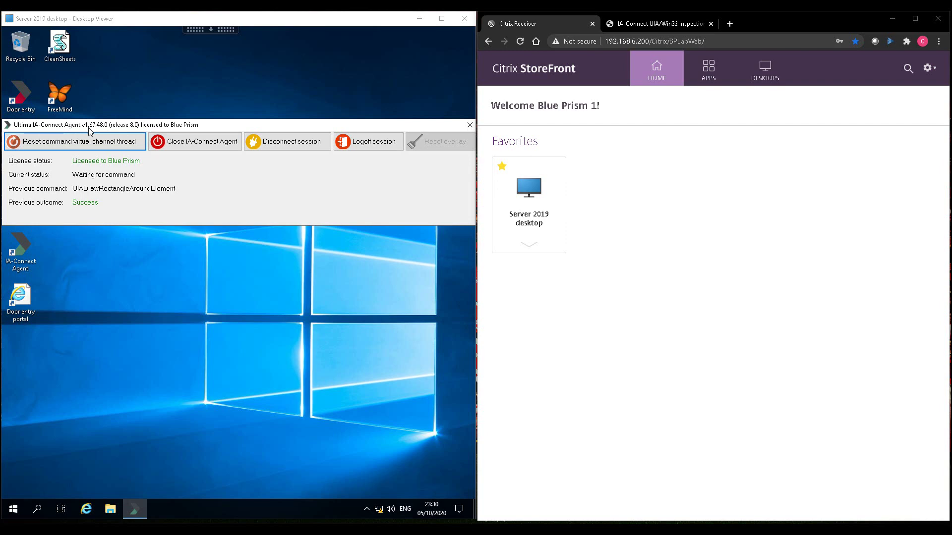
- Switch to the IA-Connect Inspector page and look up the target path in the Door entry shortcut's properties on the remote desktop
{"action": "left_click", "coordinate": [667, 28]}
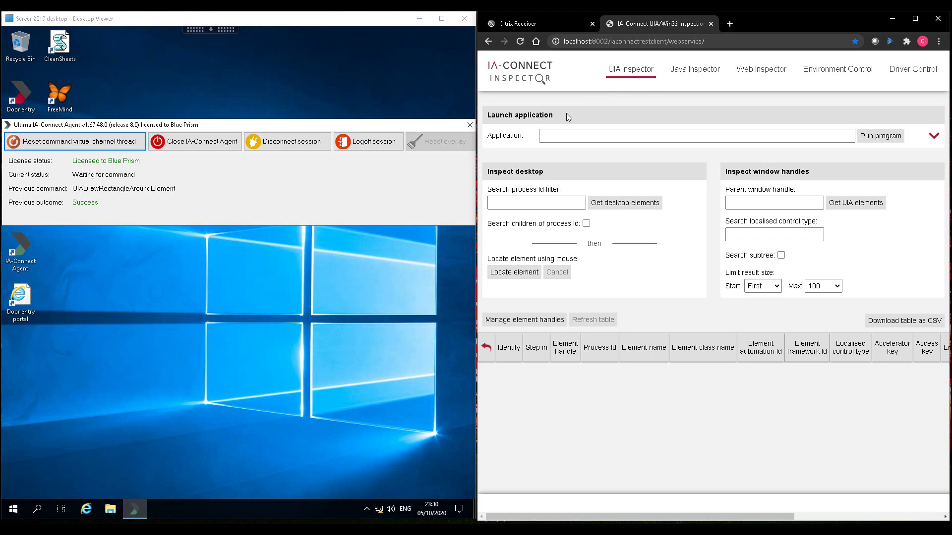
{"action": "right_click", "coordinate": [22, 97]}
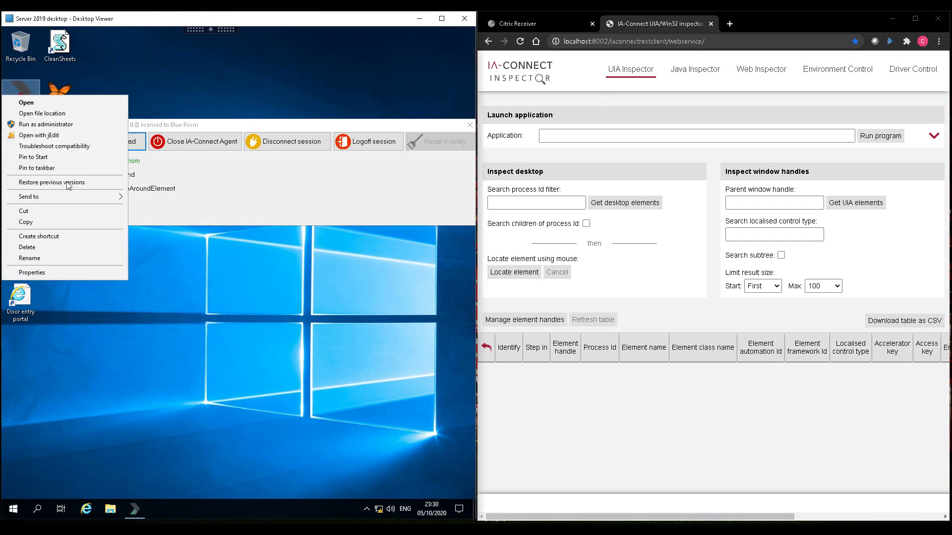
{"action": "left_click", "coordinate": [75, 276]}
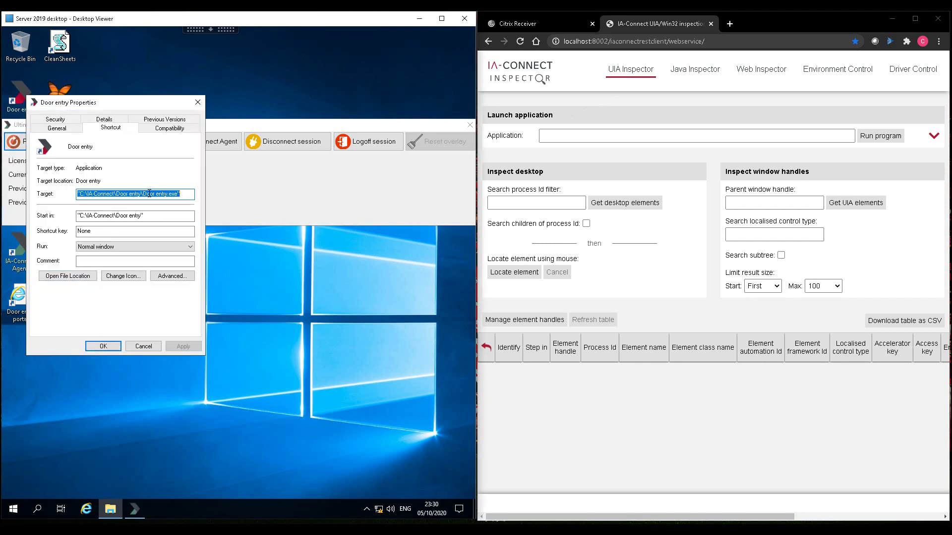
{"action": "left_click", "coordinate": [143, 346]}
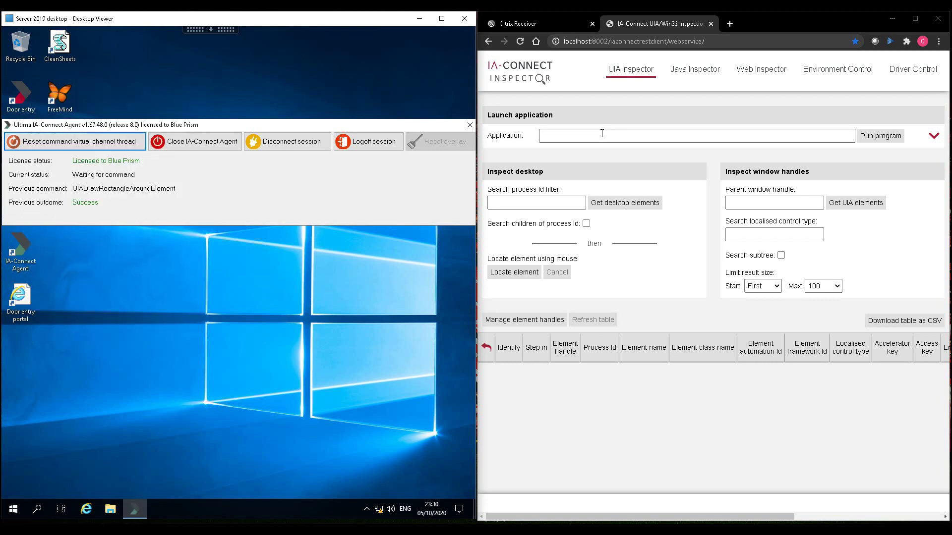
- Launch C:\IA-Connect\Door entry\Door entry.exe from the inspector's Launch application section
{"action": "left_click", "coordinate": [601, 135]}
{"action": "type", "text": "C:\\IA-Connect\\Door entry\\Door entry.exe"}
{"action": "left_click", "coordinate": [879, 138]}
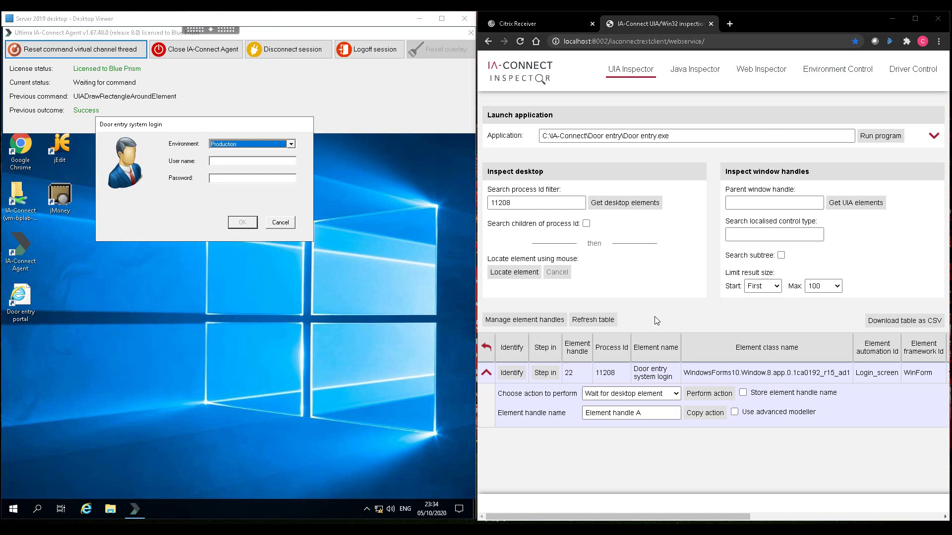
- Copy the launch action for Door entry.exe from the inspector and switch to the Process Studio window
{"action": "left_click", "coordinate": [934, 136]}
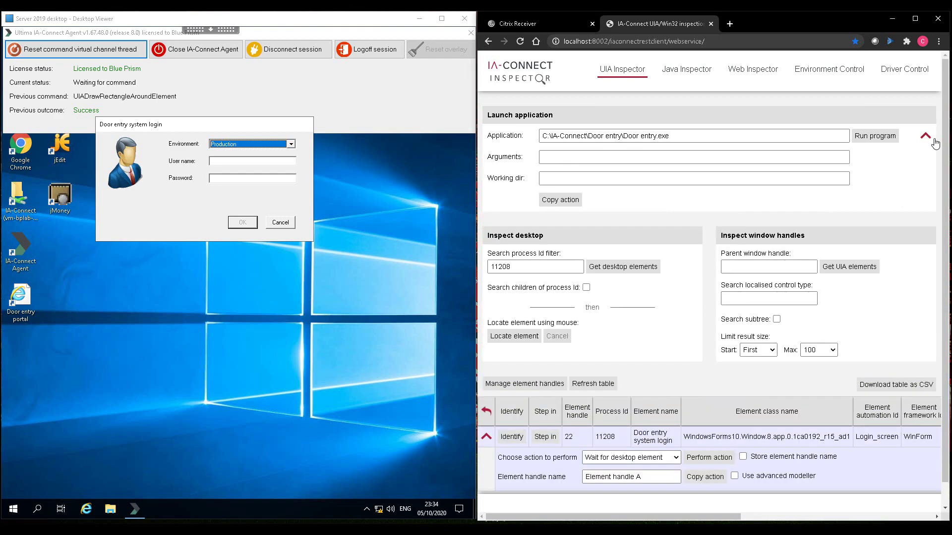
{"action": "left_click", "coordinate": [560, 200]}
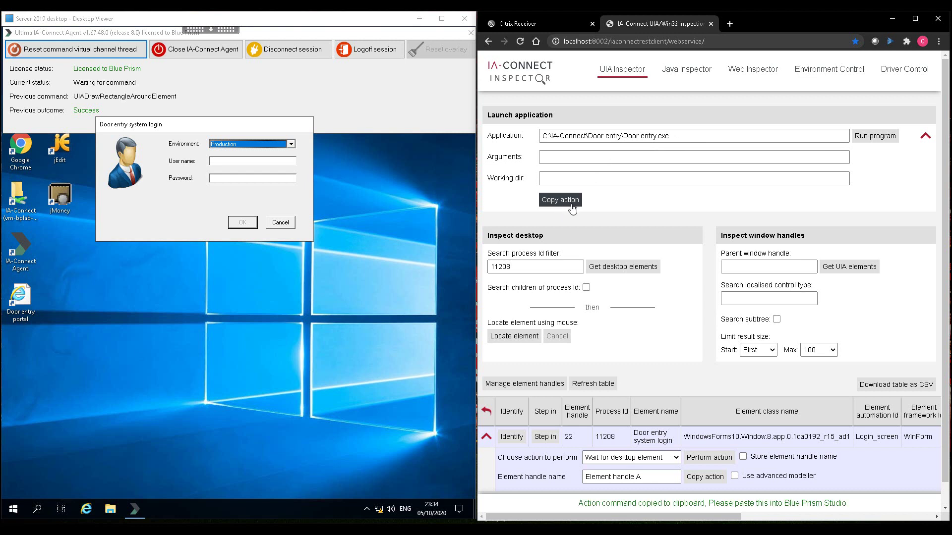
{"action": "mouse_move", "coordinate": [134, 509]}
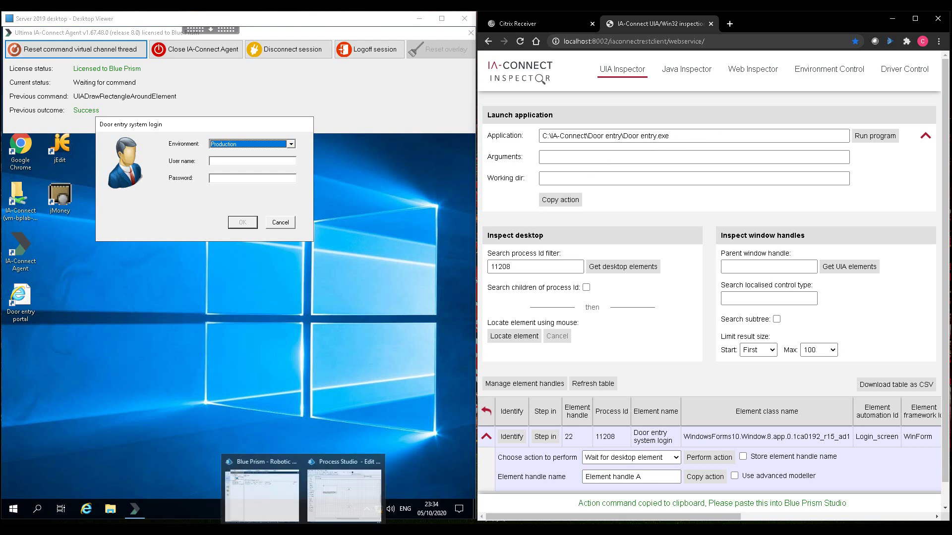
{"action": "left_click", "coordinate": [345, 489]}
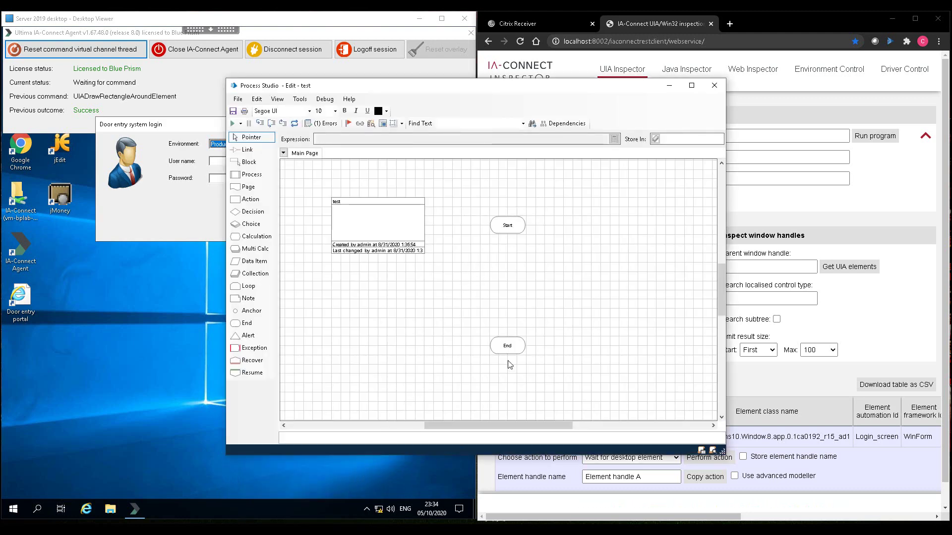
- Move the End stage slightly lower and paste the copied Run process action with its data item just below Start
{"action": "left_click_drag", "start_coordinate": [511, 341], "coordinate": [511, 359]}
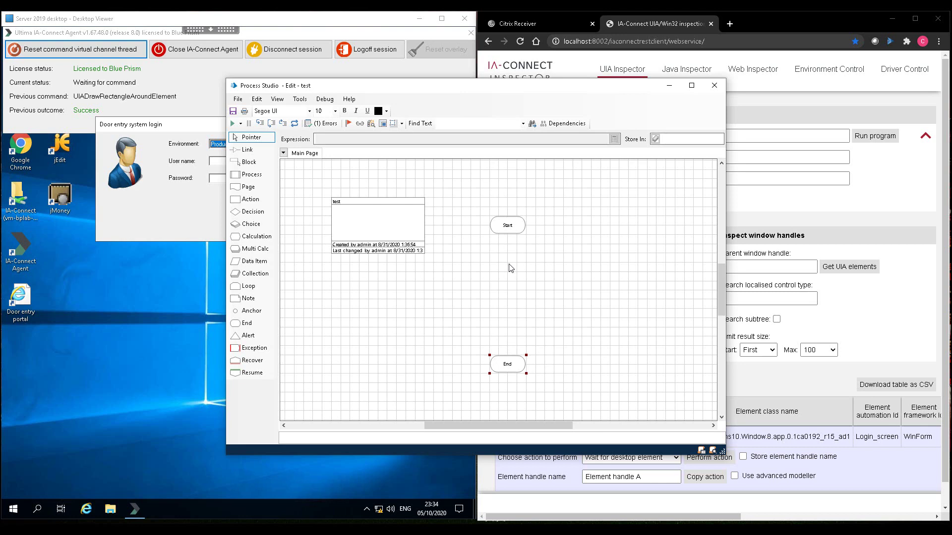
{"action": "left_click", "coordinate": [511, 268]}
{"action": "right_click", "coordinate": [508, 264]}
{"action": "left_click", "coordinate": [544, 374]}
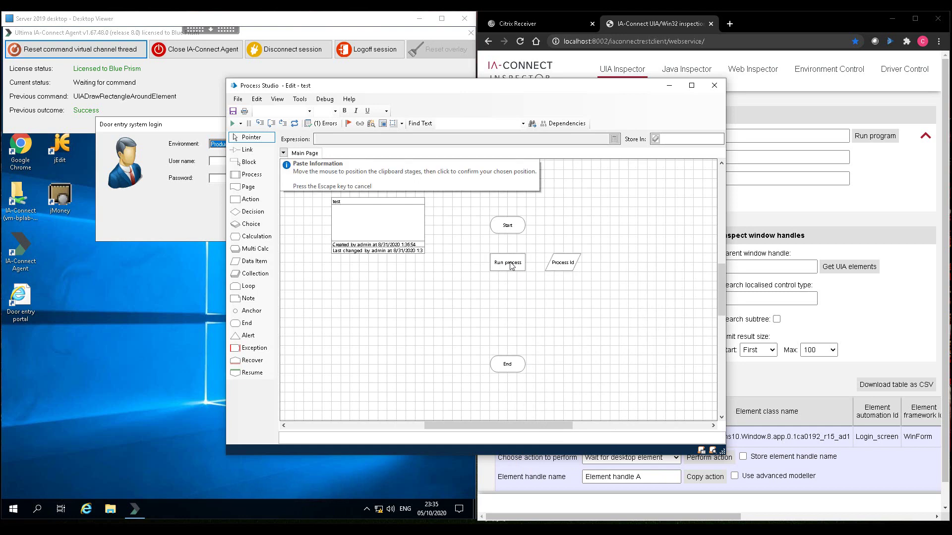
{"action": "left_click", "coordinate": [511, 267]}
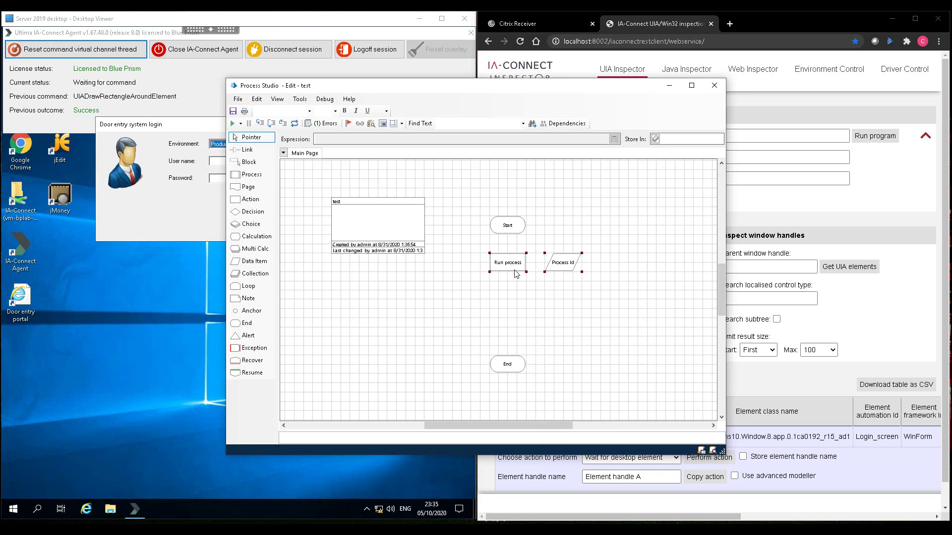
{"action": "left_click", "coordinate": [555, 267]}
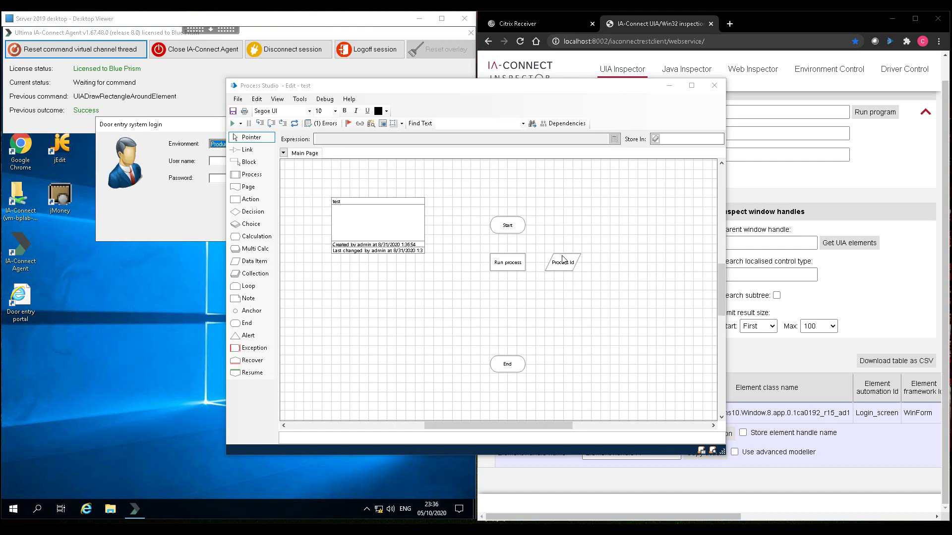
- In the inspector, name the login window's element handle Wait and copy its "Wait for desktop element" action
{"action": "left_click", "coordinate": [800, 25]}
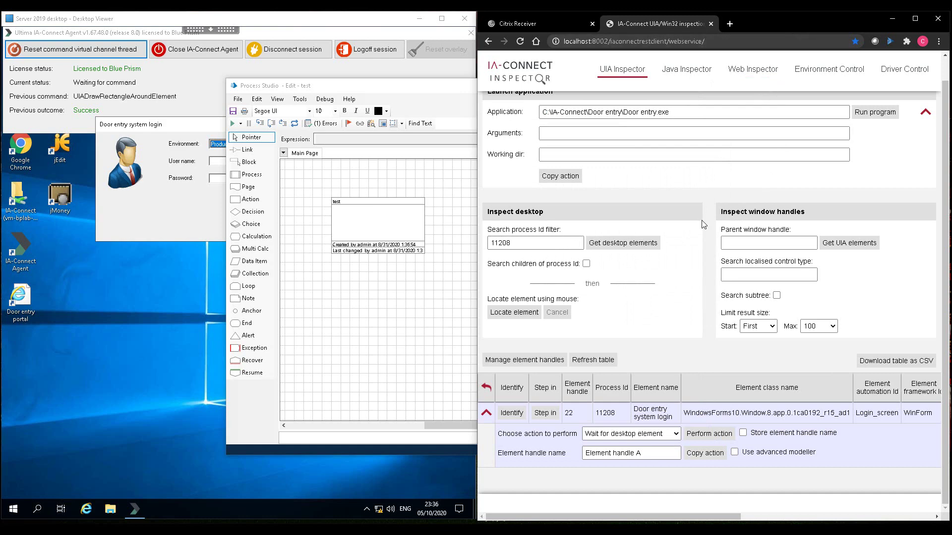
{"action": "left_click_drag", "start_coordinate": [652, 455], "coordinate": [574, 460]}
{"action": "key", "text": "BackSpace"}
{"action": "type", "text": "Wait"}
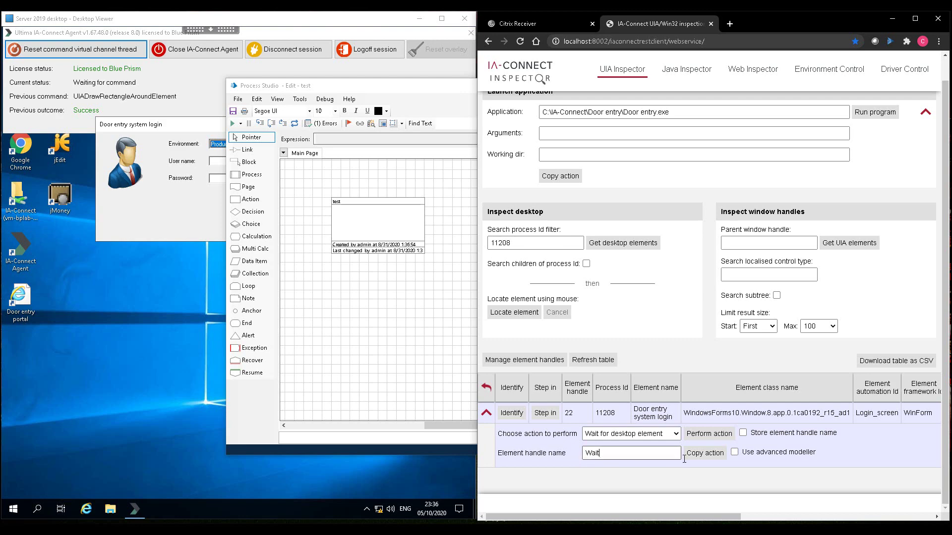
{"action": "left_click", "coordinate": [712, 458]}
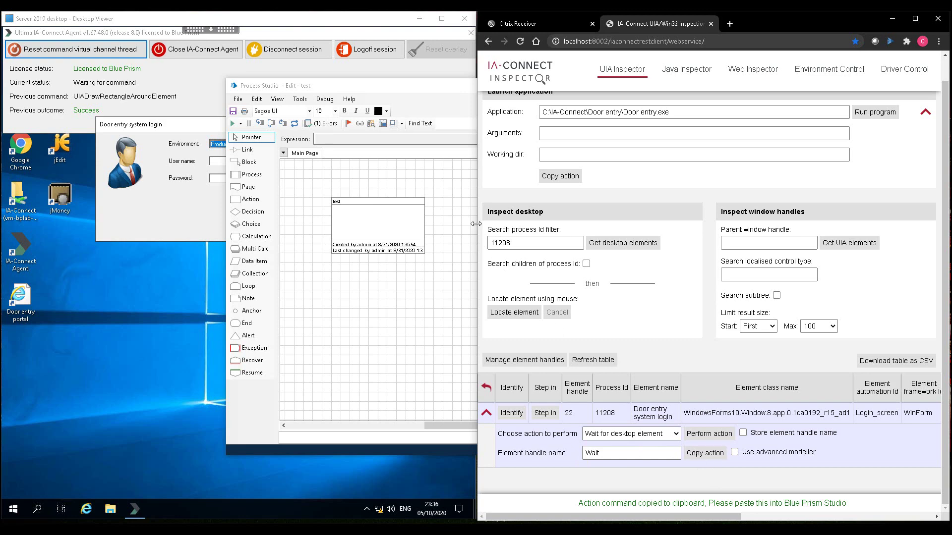
- Paste the copied wait action and its data item into Process Studio, directly below the Run process stage
{"action": "left_click", "coordinate": [444, 86]}
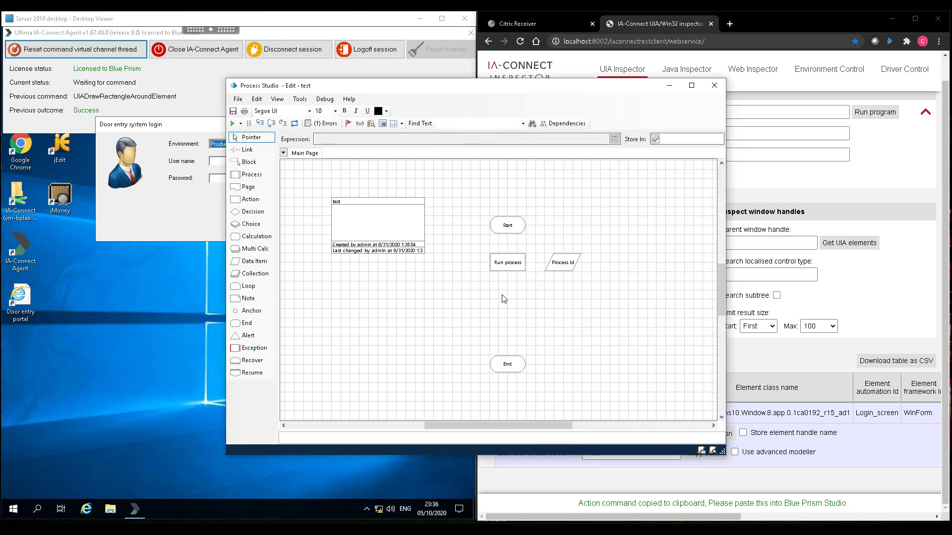
{"action": "key", "text": "ctrl+v"}
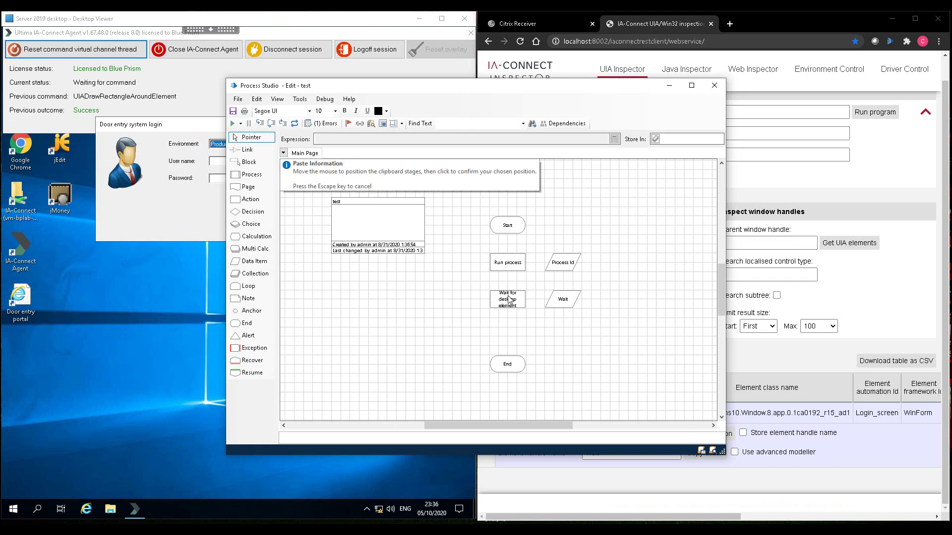
{"action": "left_click", "coordinate": [510, 299]}
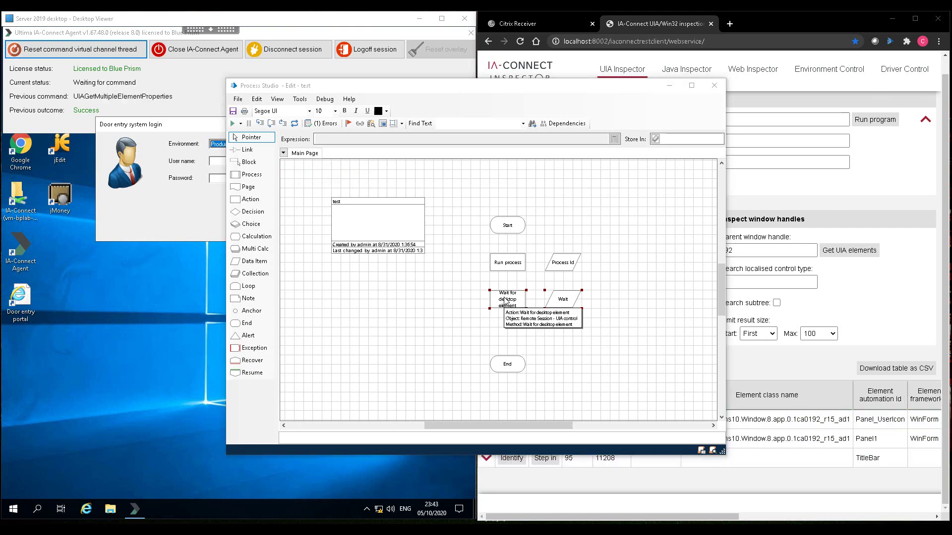
- Return to the inspector and identify the login window's Panel_UserIcon, Panel1 and TitleBar elements, ending on Panel1
{"action": "left_click", "coordinate": [669, 86]}
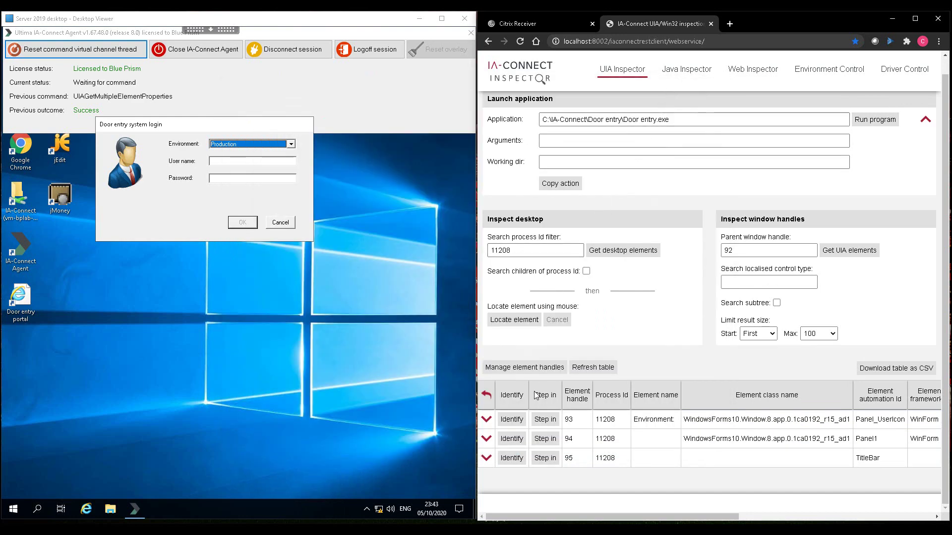
{"action": "left_click", "coordinate": [513, 419]}
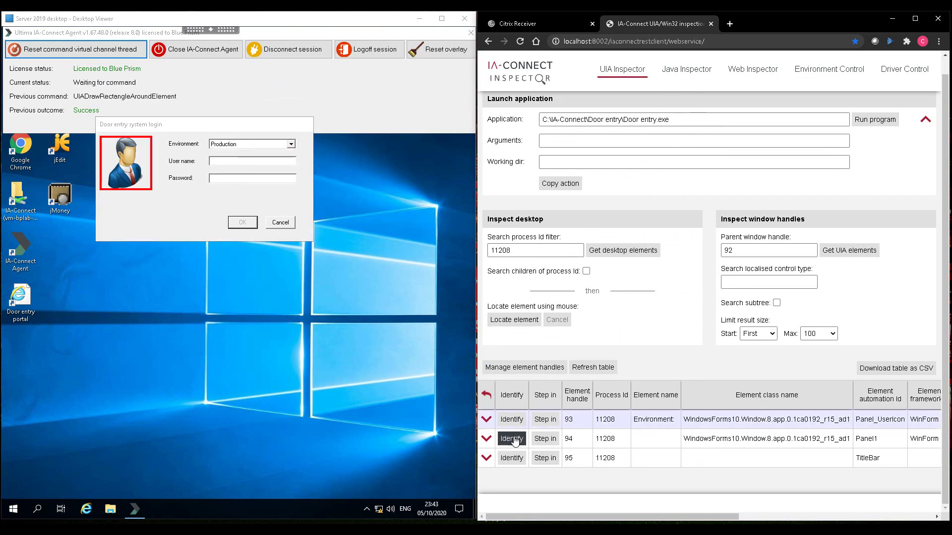
{"action": "left_click", "coordinate": [512, 439]}
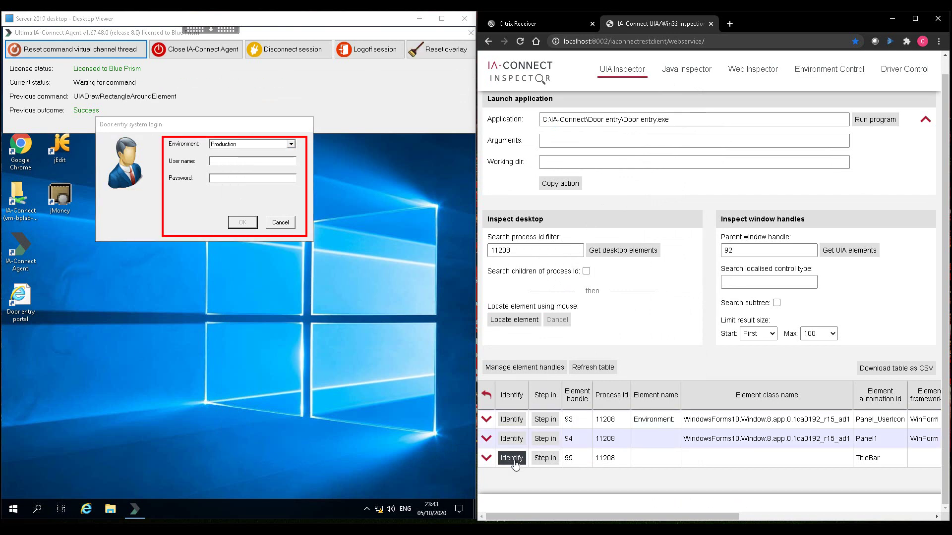
{"action": "left_click", "coordinate": [513, 459]}
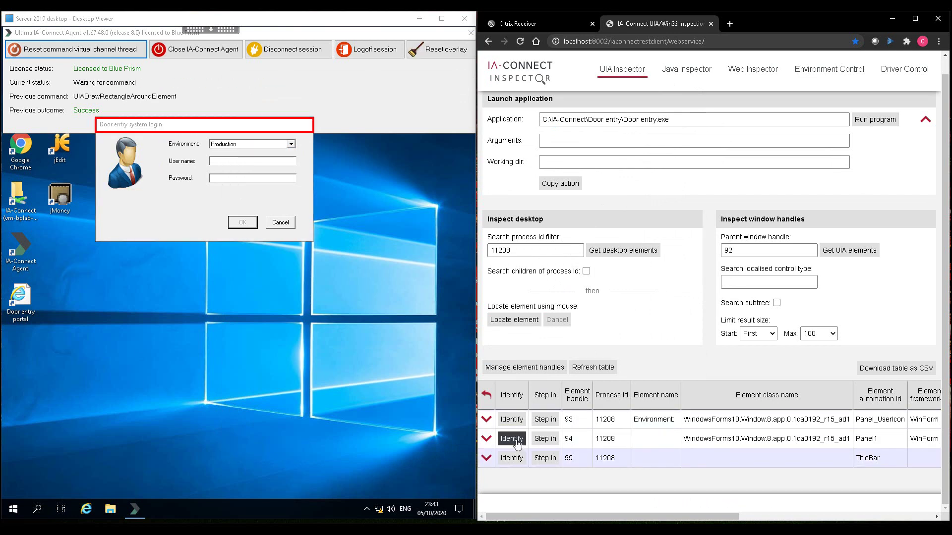
{"action": "left_click", "coordinate": [515, 440]}
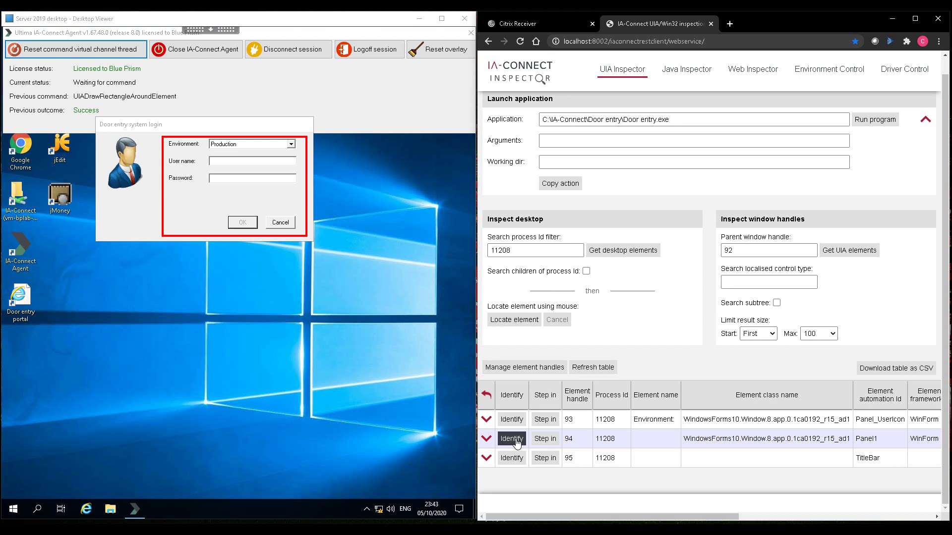
- Step into Panel1 and identify its Cancel button, Password label and Password text box in the login window
{"action": "left_click", "coordinate": [542, 440]}
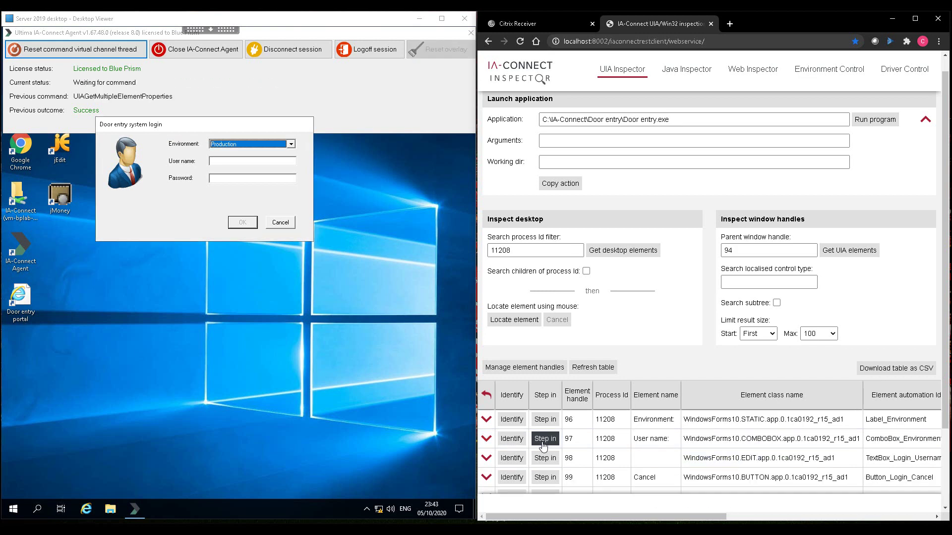
{"action": "scroll", "coordinate": [543, 441], "scroll_direction": "down", "scroll_amount": 2}
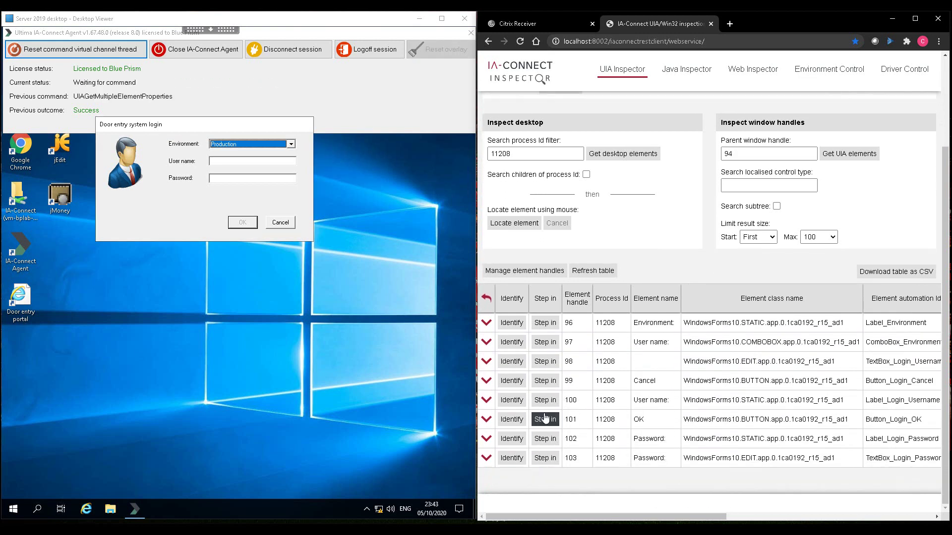
{"action": "left_click", "coordinate": [512, 381]}
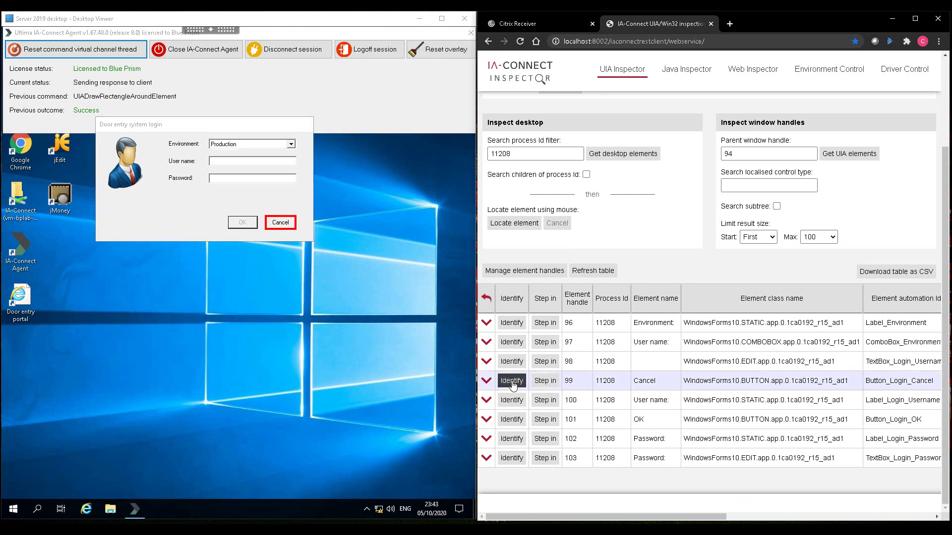
{"action": "left_click", "coordinate": [513, 440]}
{"action": "left_click", "coordinate": [514, 459]}
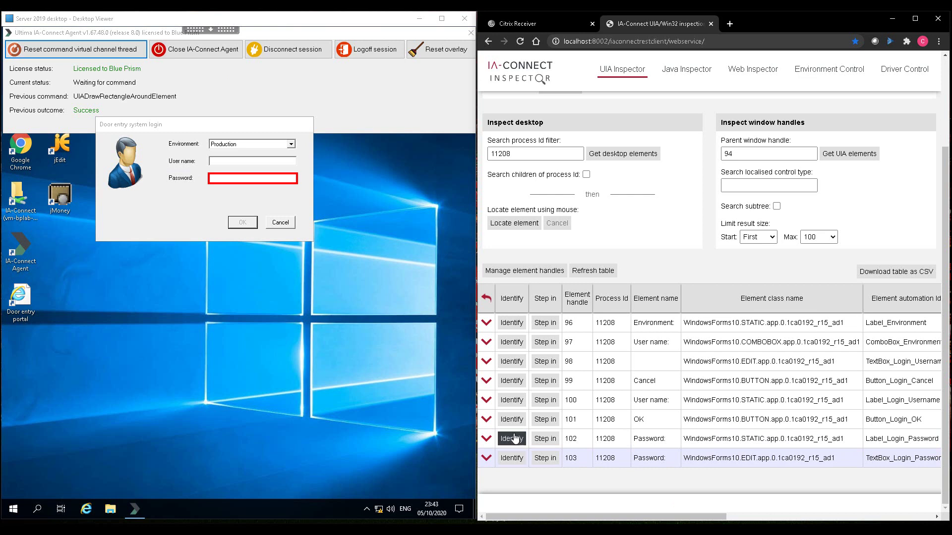
- Expand the Cancel button element, choose "Press element" as its action and copy that action
{"action": "left_click", "coordinate": [486, 383]}
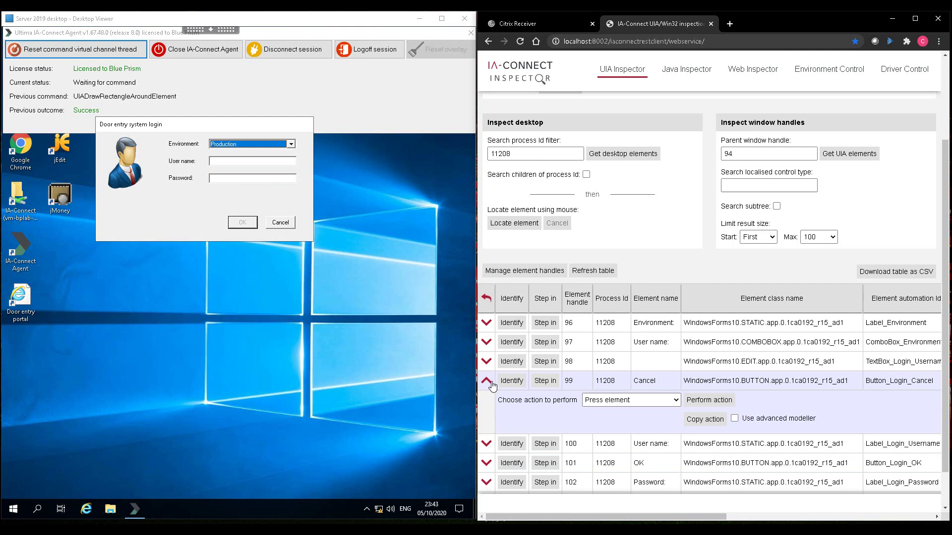
{"action": "left_click", "coordinate": [675, 401]}
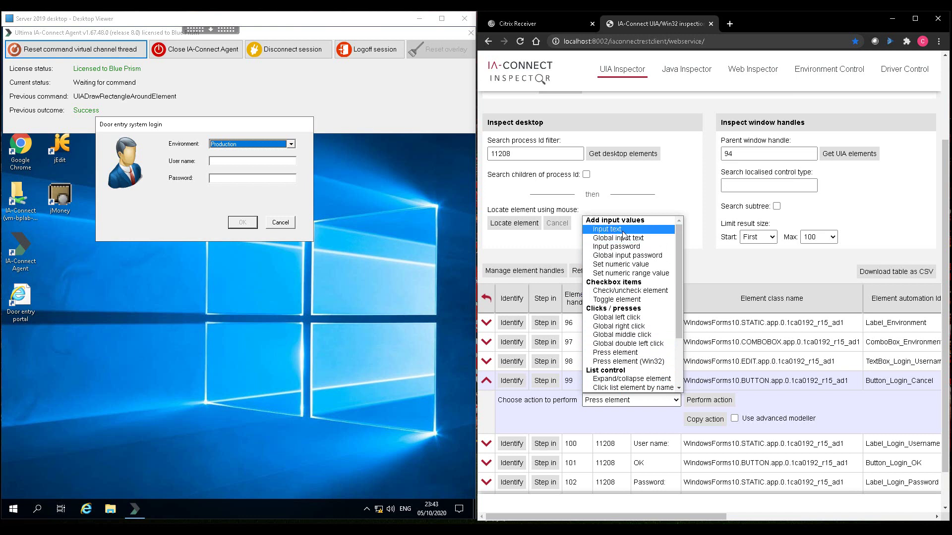
{"action": "left_click", "coordinate": [642, 354]}
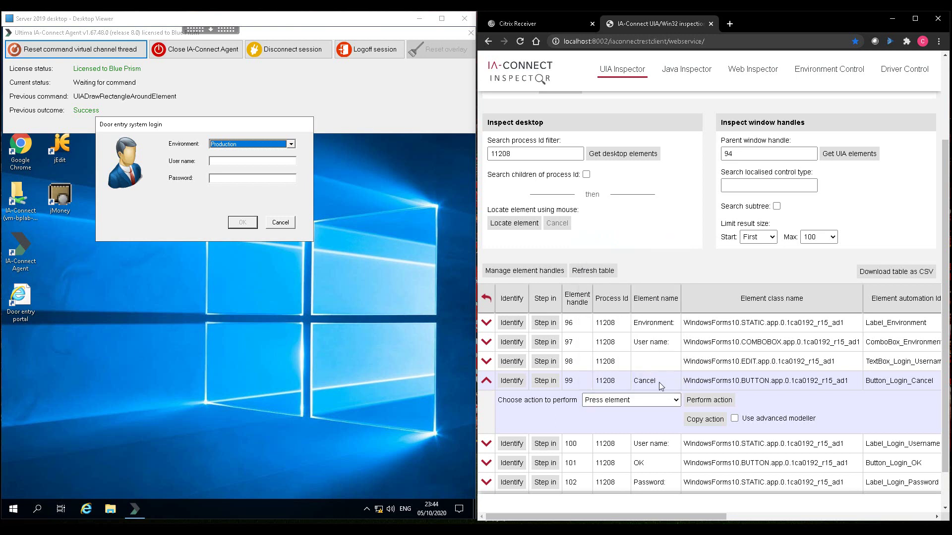
{"action": "left_click", "coordinate": [693, 424]}
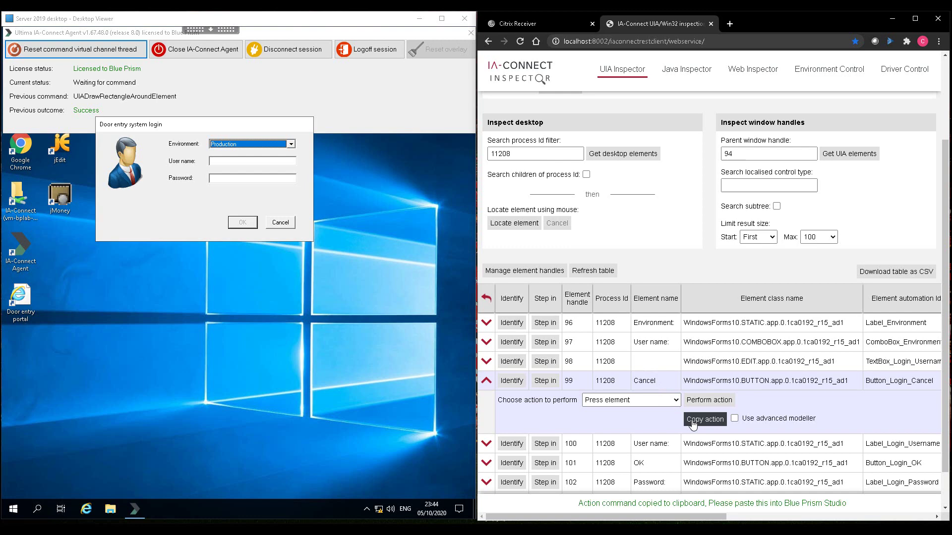
- Paste the copied press action into the Process Studio flow between the "Wait for desktop element" stage and End
{"action": "left_click", "coordinate": [360, 491]}
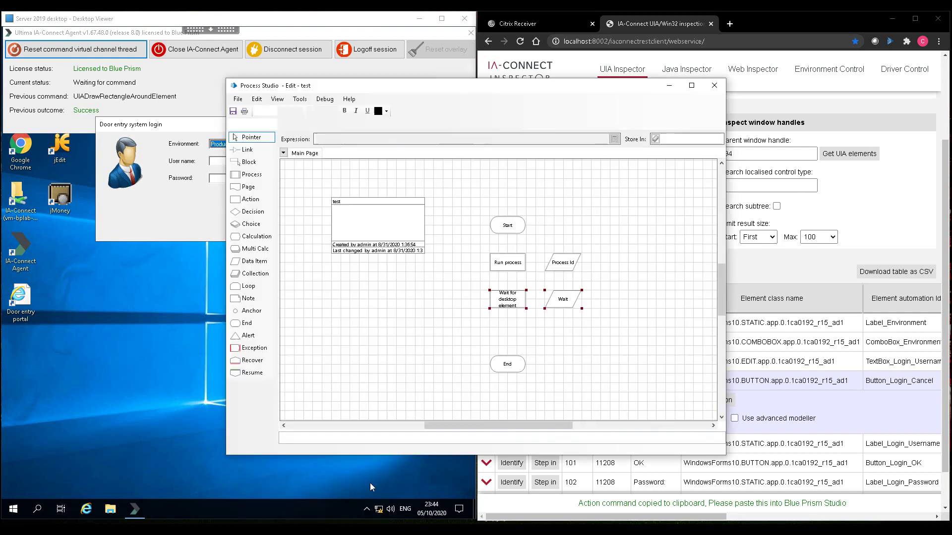
{"action": "right_click", "coordinate": [507, 339]}
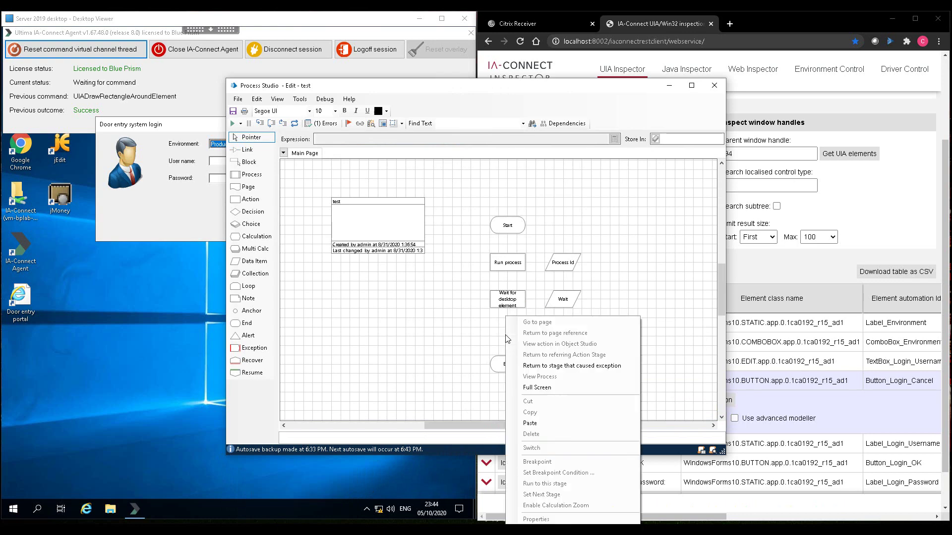
{"action": "left_click", "coordinate": [539, 423]}
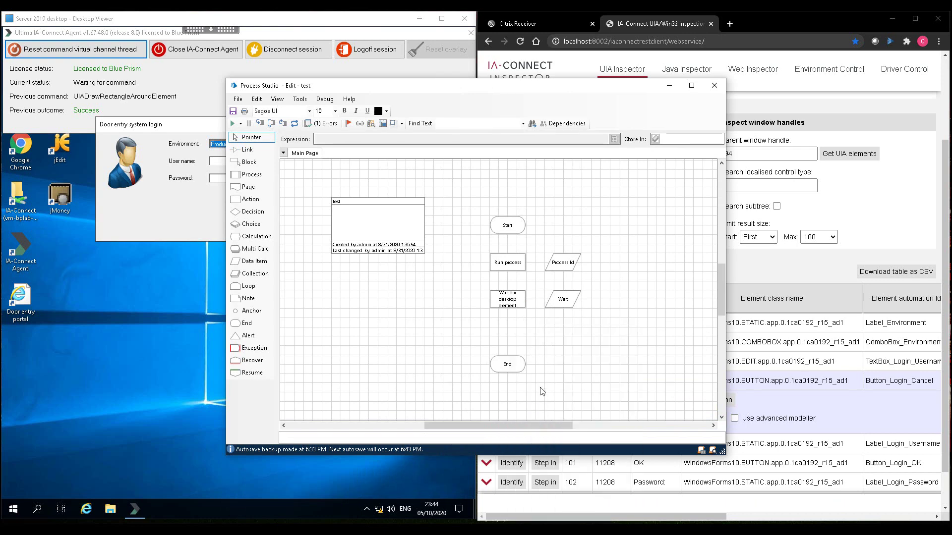
{"action": "left_click", "coordinate": [507, 337]}
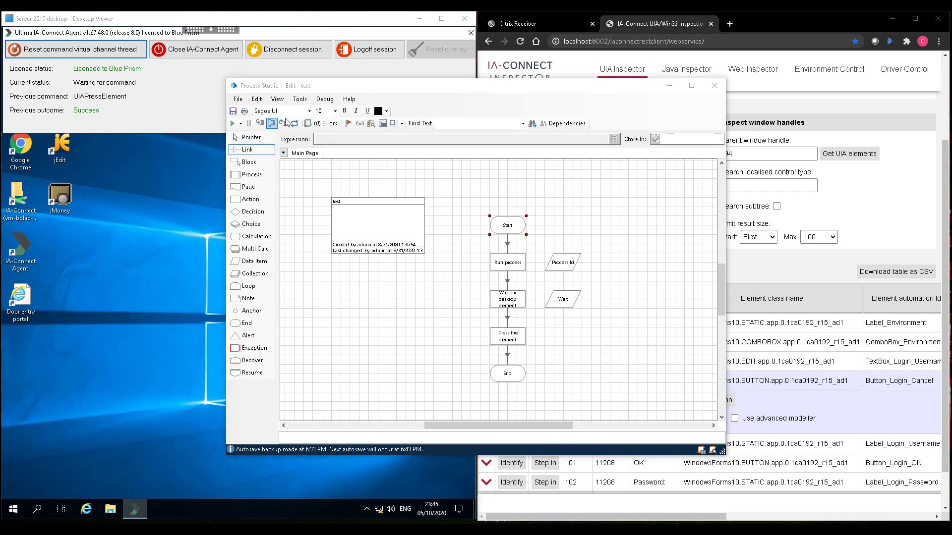
- Move the Process Studio window clear of the remote desktop and step over the test process stage by stage until End
{"action": "left_click_drag", "start_coordinate": [331, 91], "coordinate": [505, 86]}
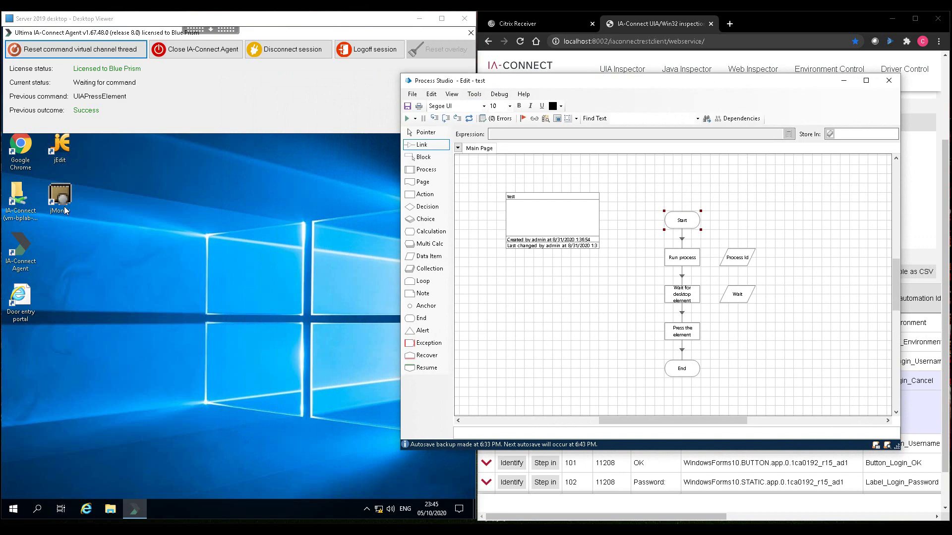
{"action": "left_click", "coordinate": [447, 118]}
{"action": "left_click", "coordinate": [448, 118]}
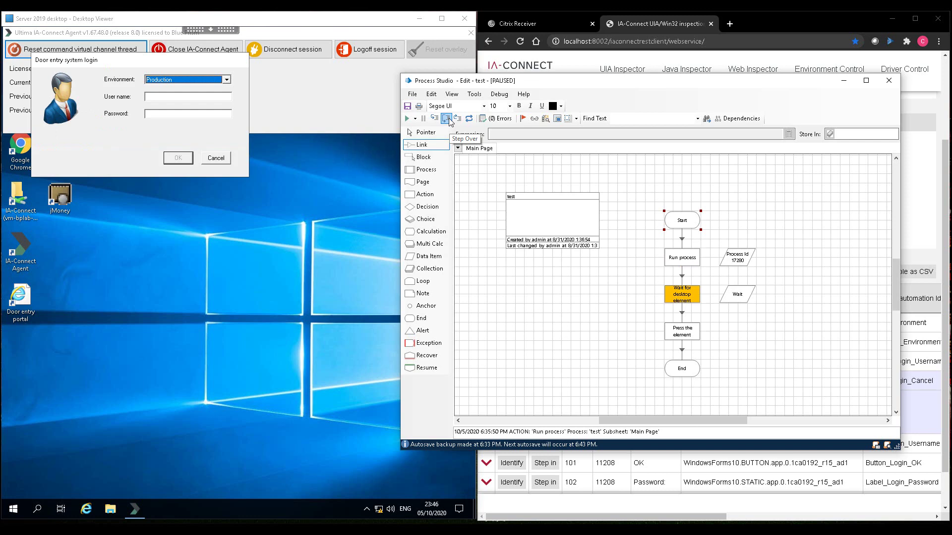
{"action": "left_click", "coordinate": [448, 118]}
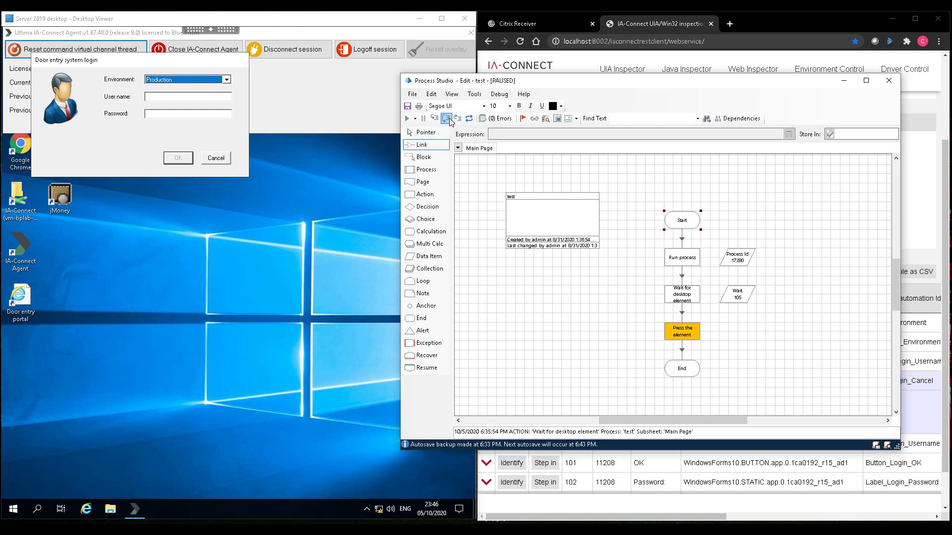
{"action": "left_click", "coordinate": [449, 117]}
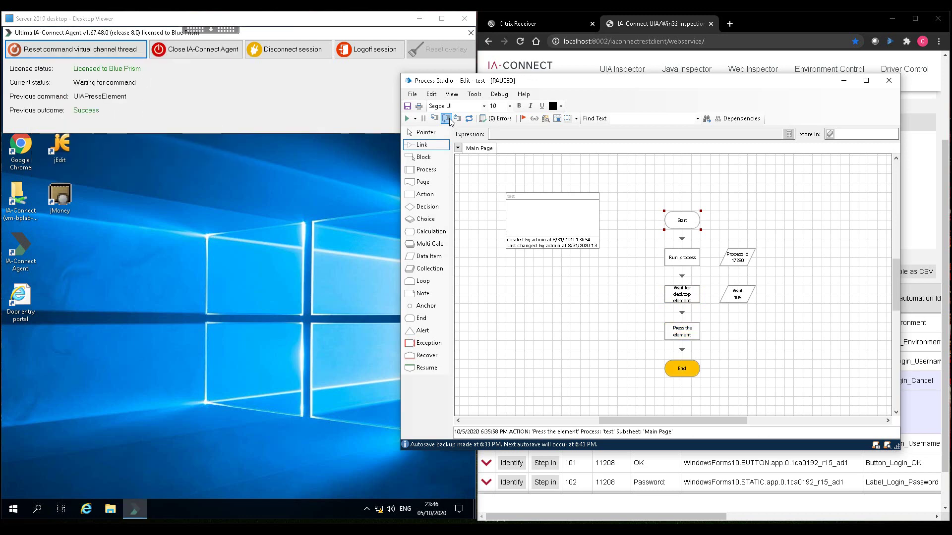